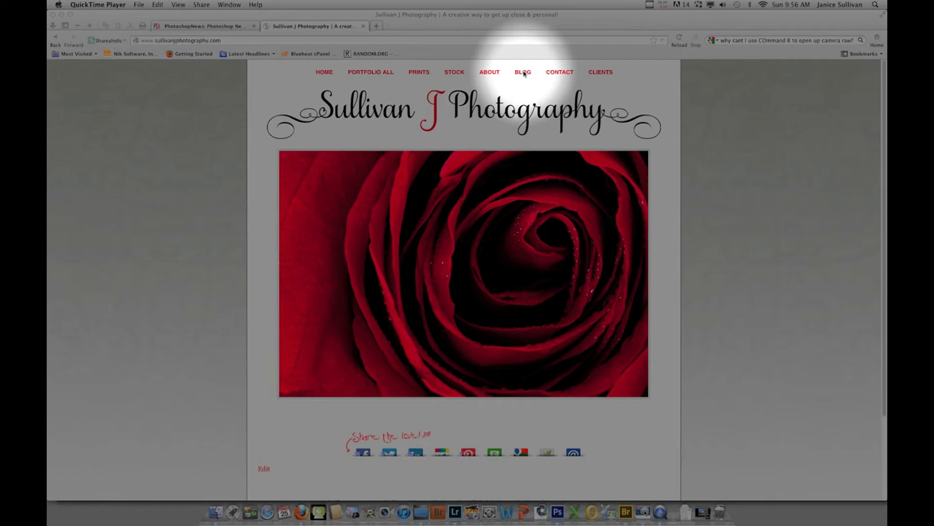
Minimize Firefox and turn on the Color Efex Pro 4 layer of the desert panorama.
left_click(525, 74)
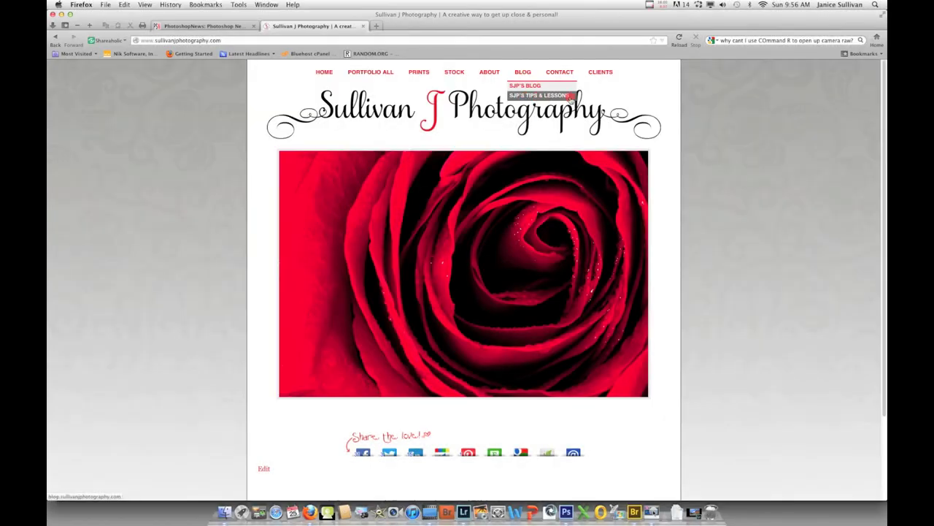
left_click(673, 79)
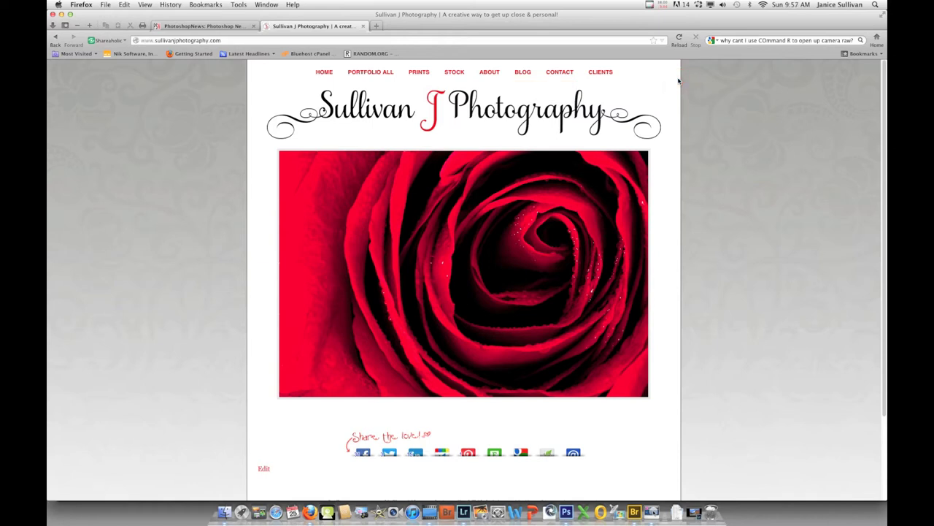
left_click(62, 15)
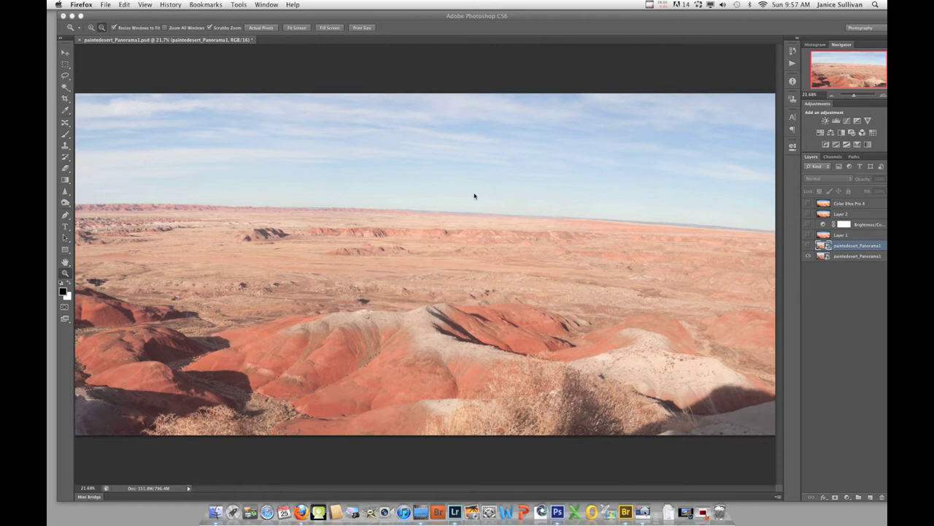
left_click(808, 204)
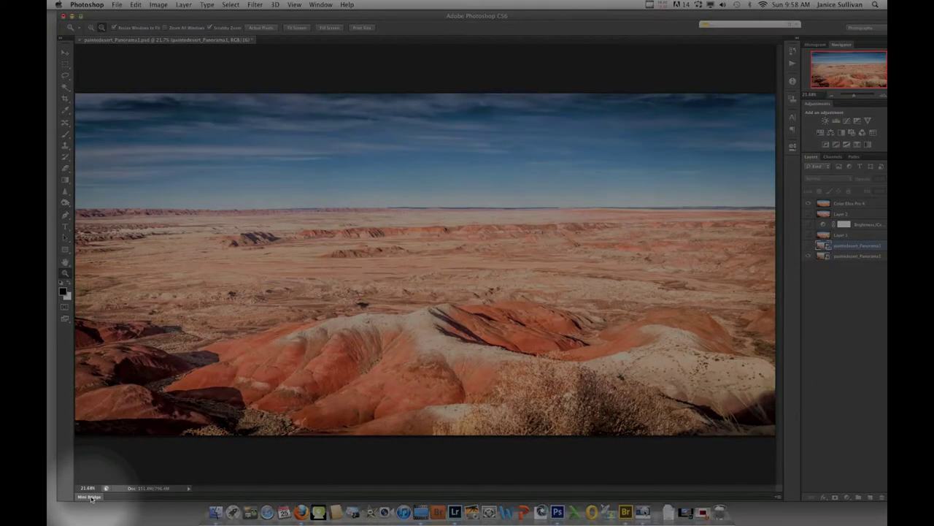
Open paintedesert_Panorama1.dng in Camera Raw from the centre Mini Bridge thumbnail.
left_click(90, 497)
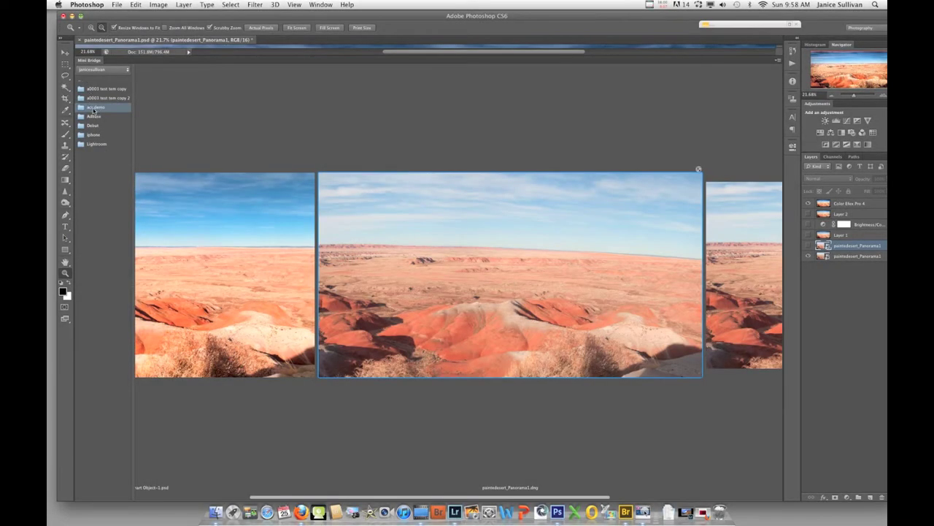
left_click(479, 251)
double_click(491, 252)
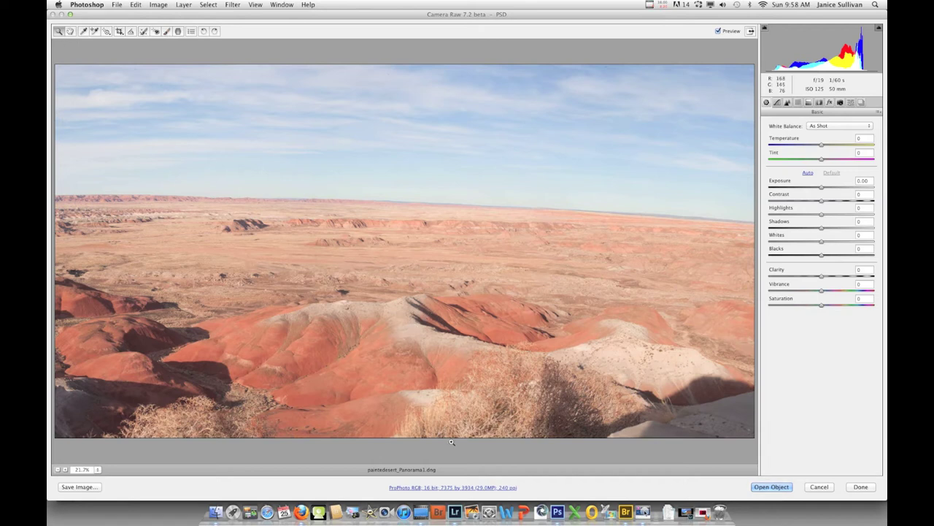
left_click(471, 487)
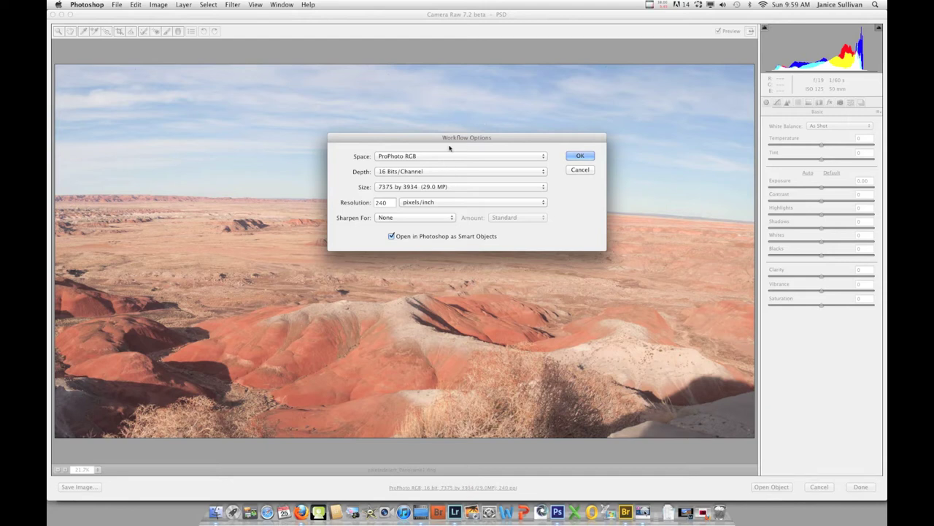
left_click(424, 157)
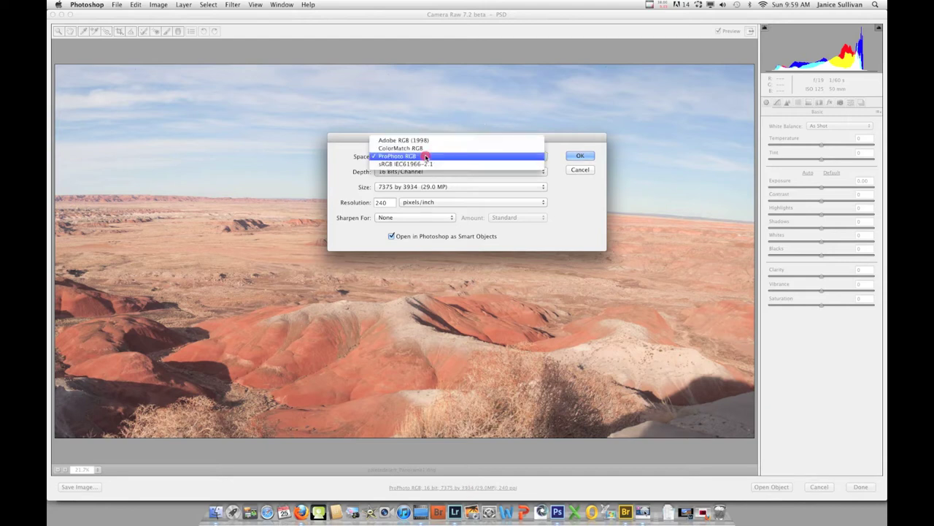
left_click(426, 157)
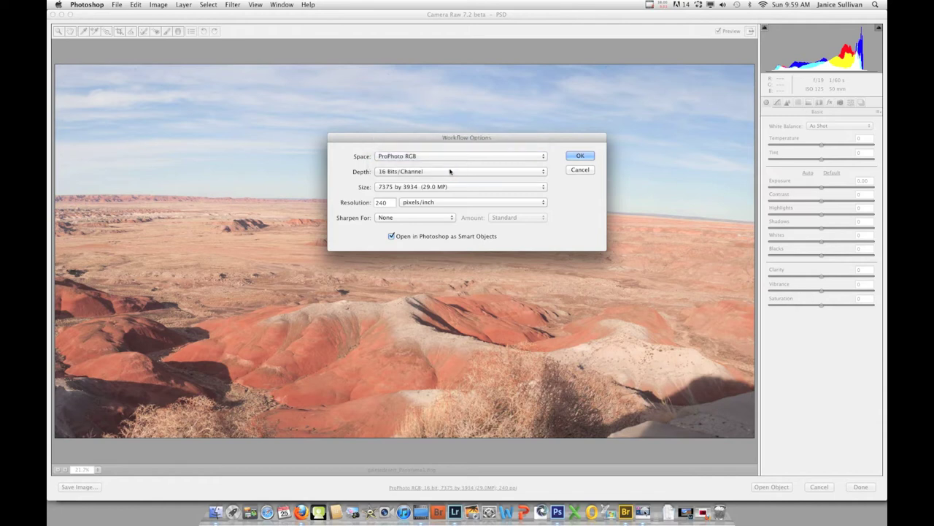
left_click(451, 171)
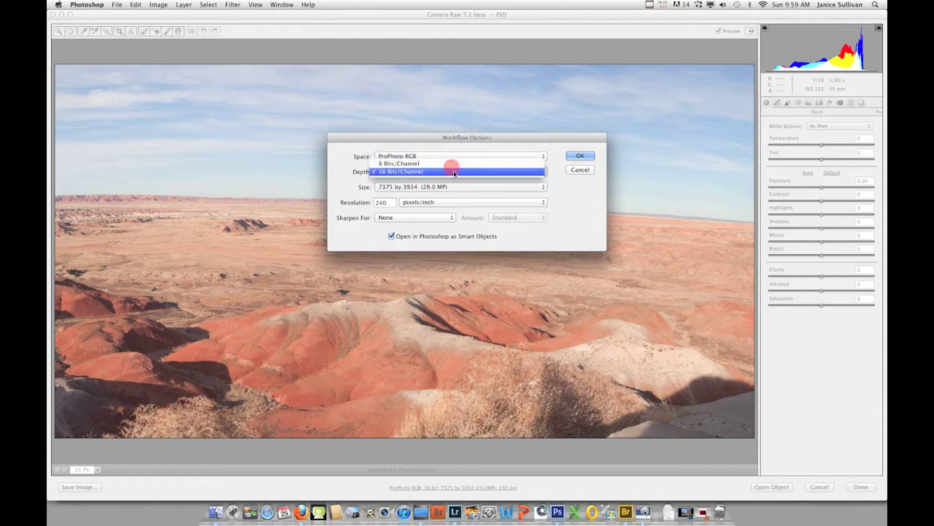
left_click(452, 171)
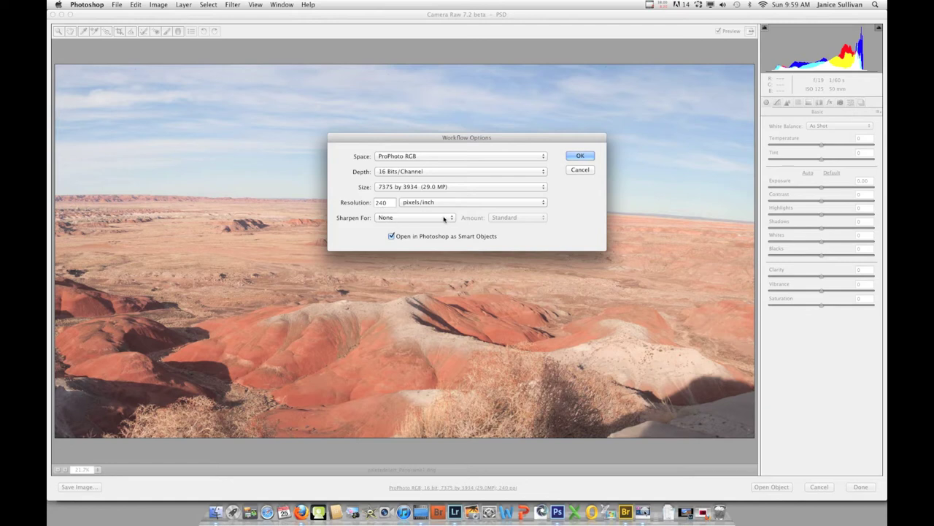
left_click(415, 217)
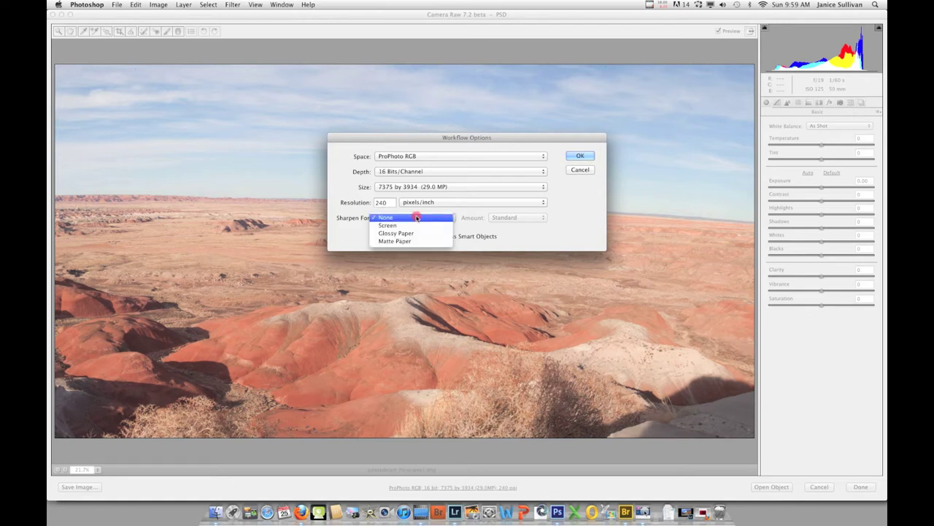
left_click(417, 216)
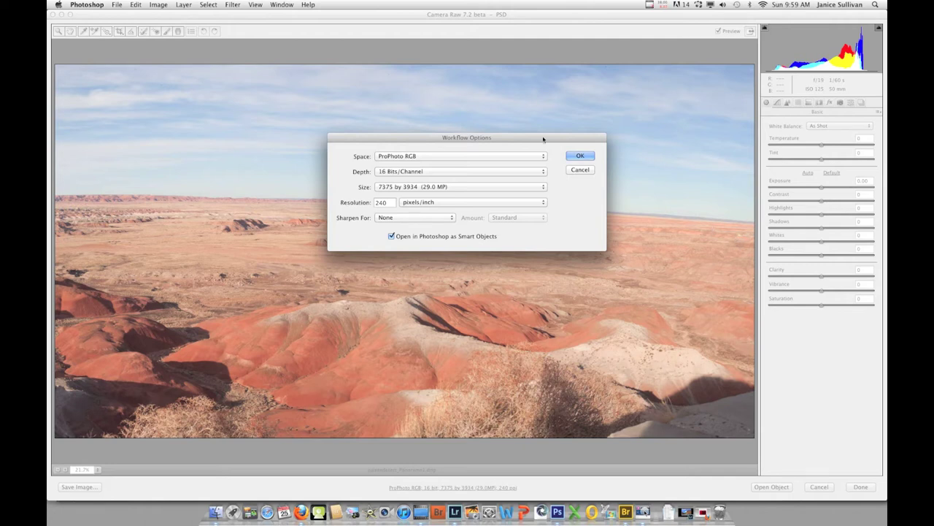
left_click(571, 156)
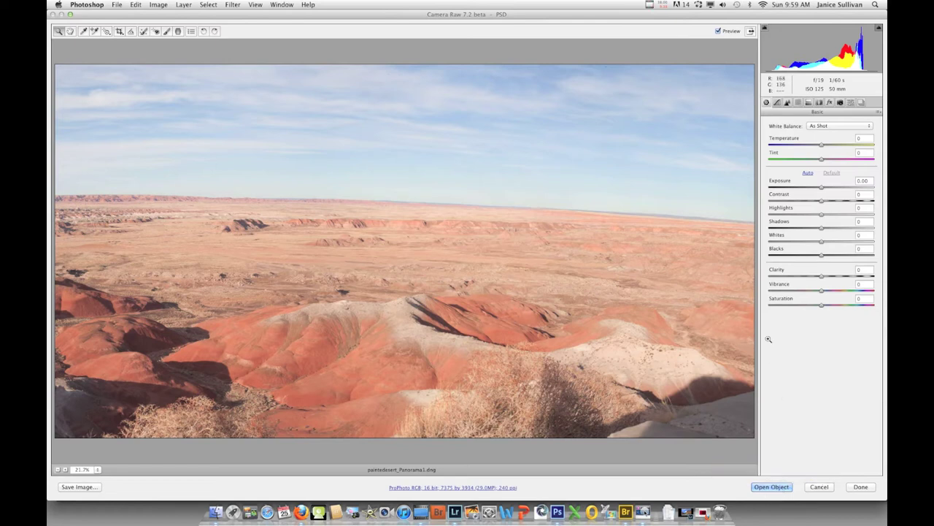
Cancel Camera Raw, collapse Mini Bridge, and bring Adobe Bridge forward on the Adbase folder.
left_click(820, 487)
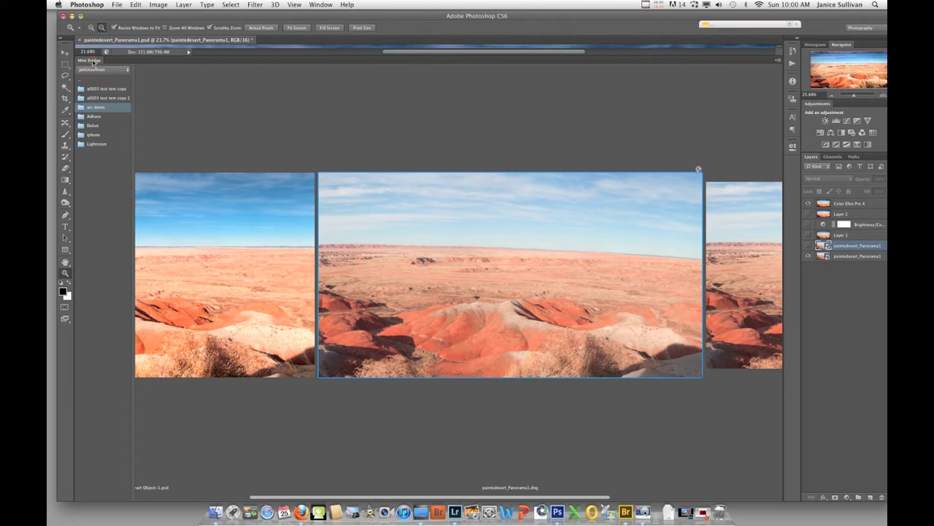
left_click(92, 60)
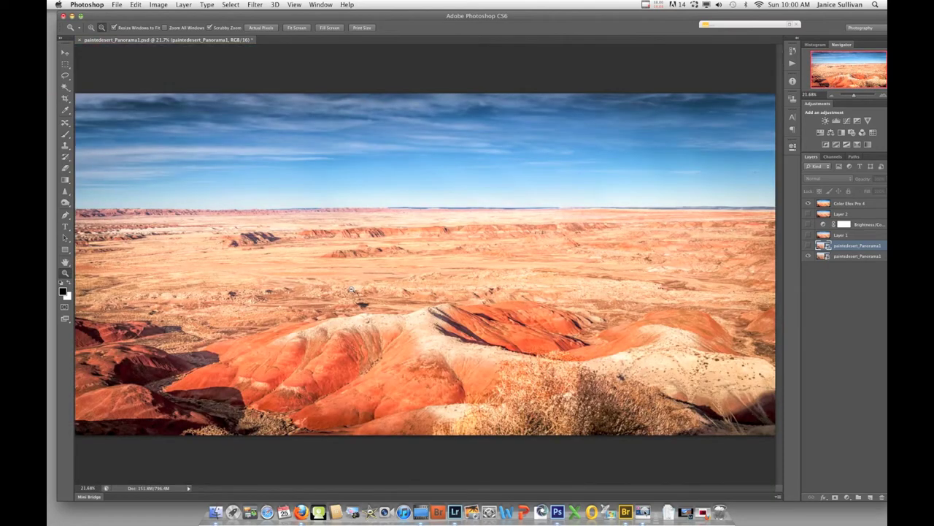
left_click(625, 512)
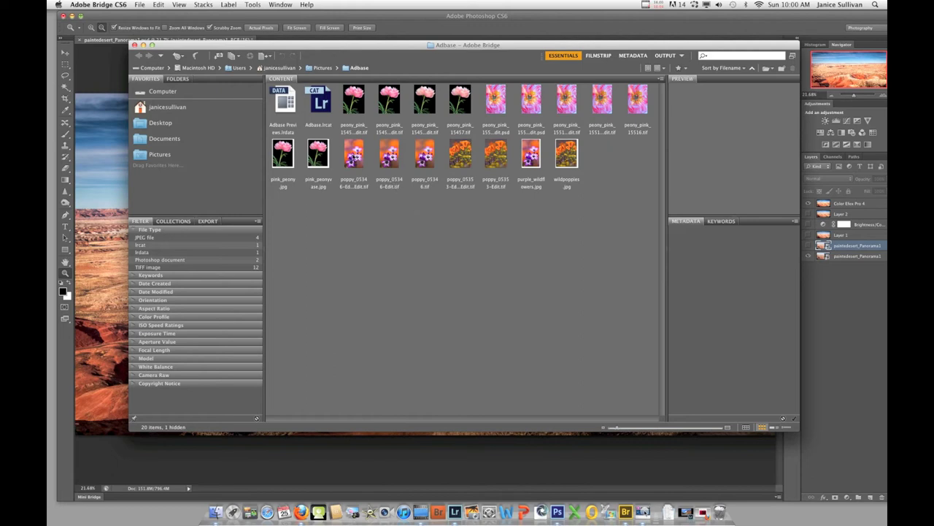
Open the poppy TIFF in Camera Raw, cancel without changes, and close Bridge.
right_click(351, 155)
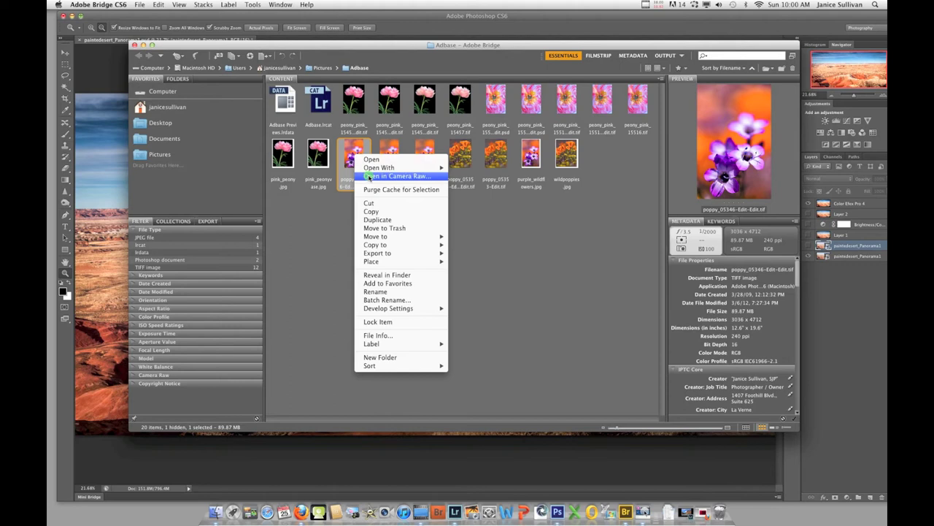
left_click(437, 177)
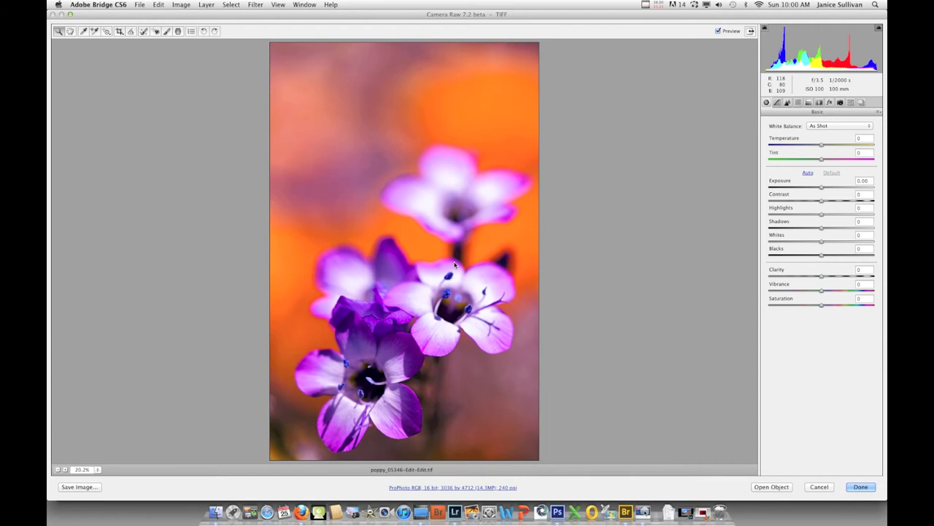
left_click(818, 487)
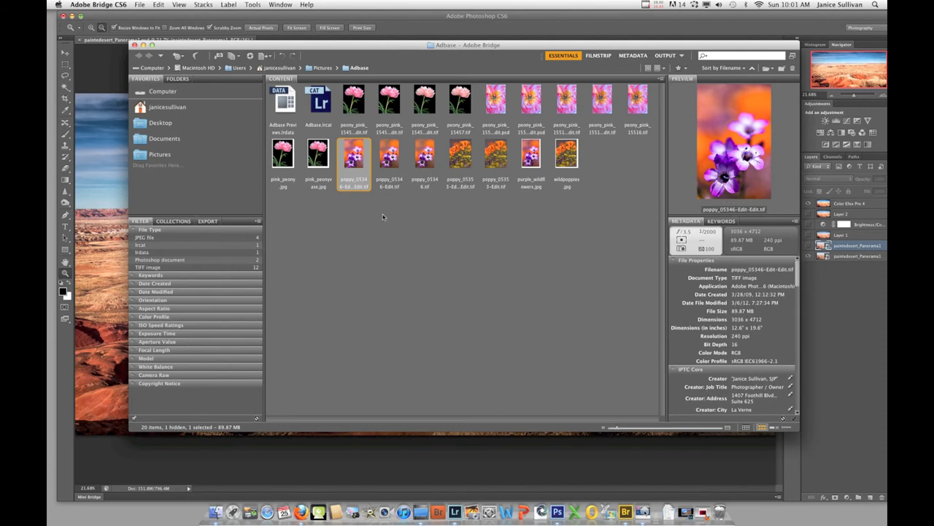
left_click(134, 45)
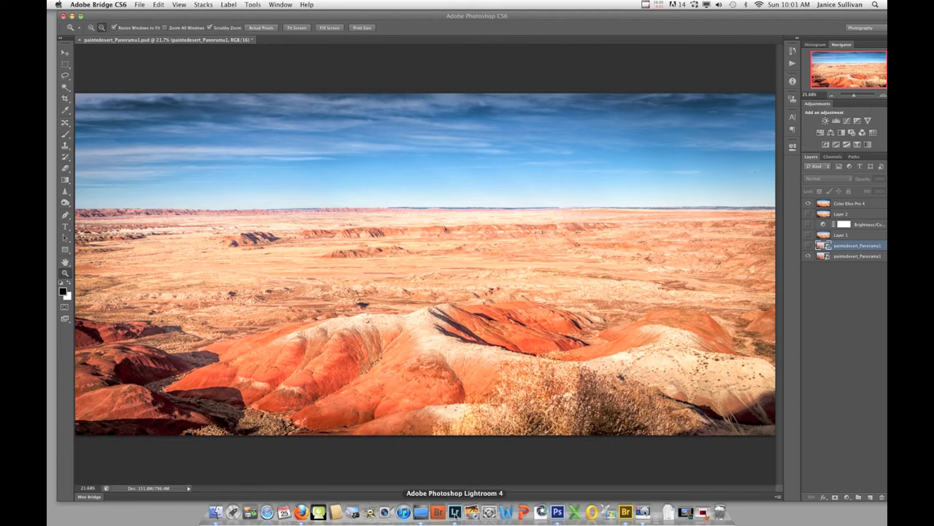
In Lightroom 4, open Export settings for IMG_0595.JPG as a DNG to the Desktop.
left_click(455, 511)
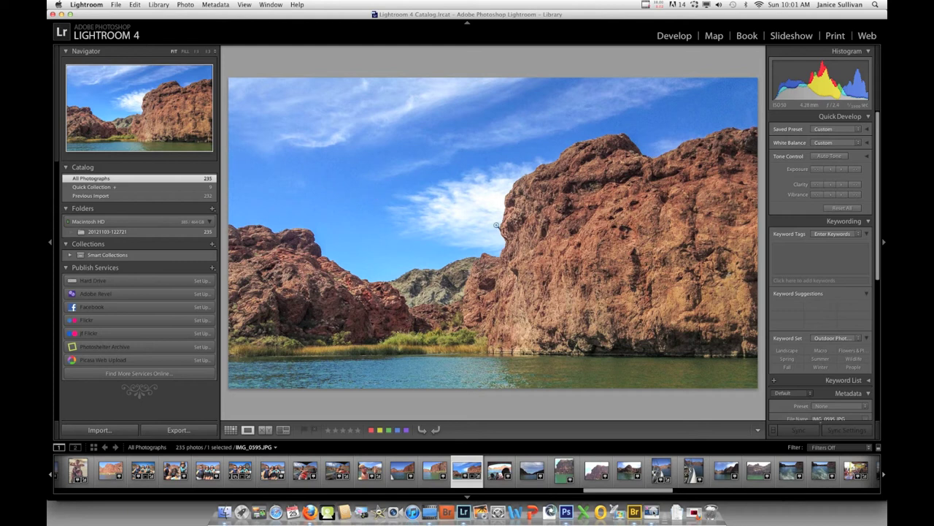
right_click(493, 250)
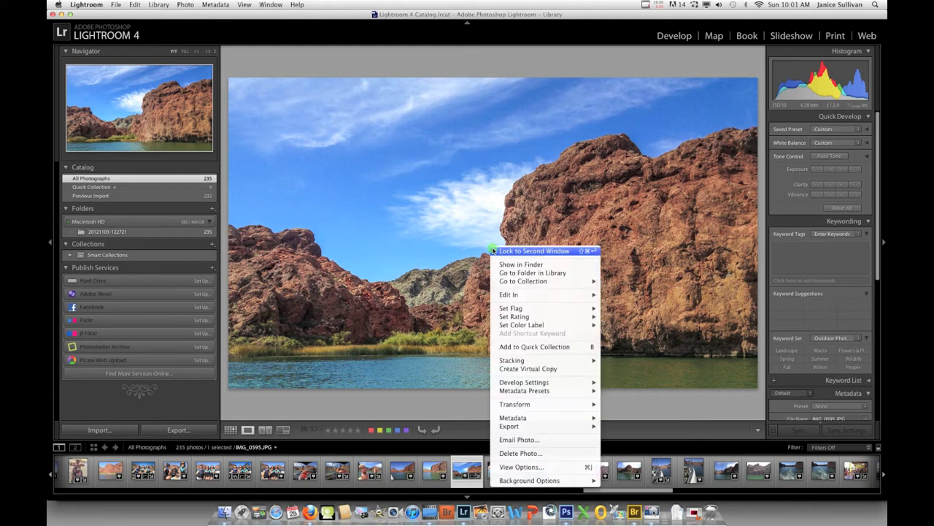
mouse_move(511, 294)
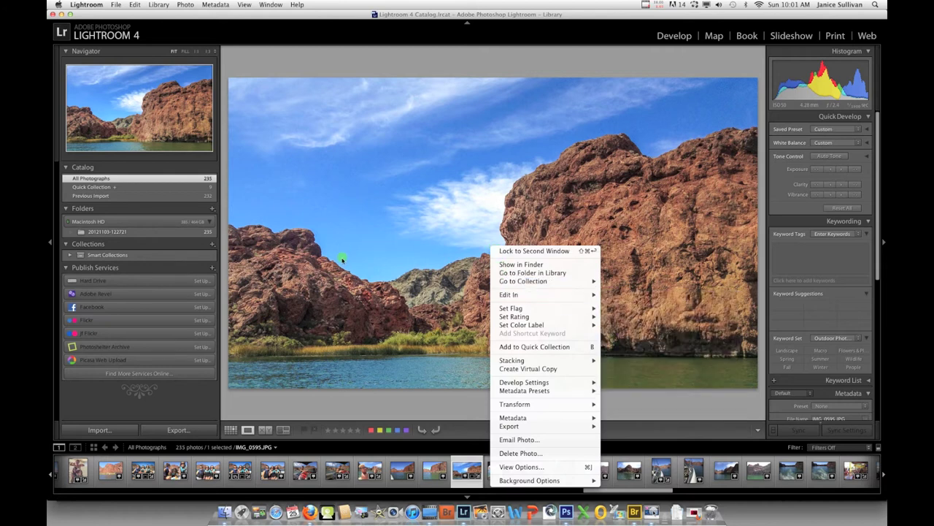
left_click(326, 238)
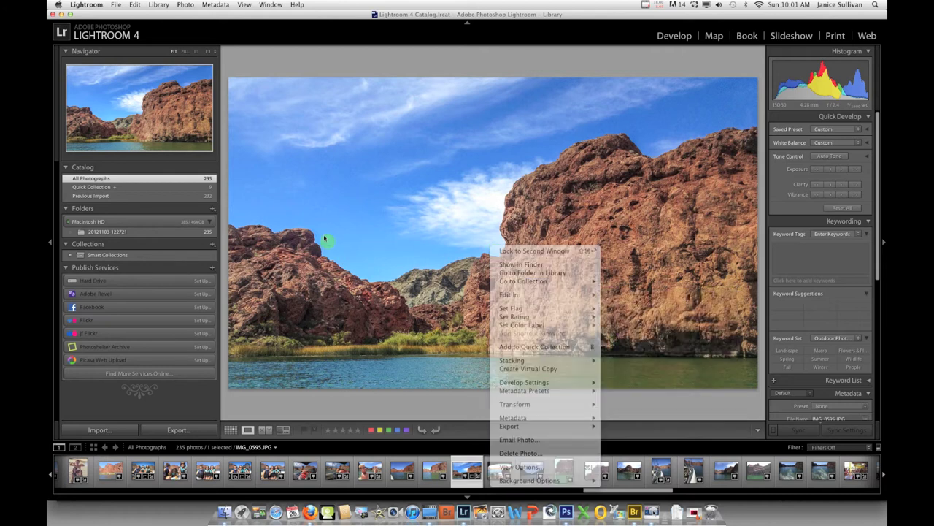
left_click(191, 430)
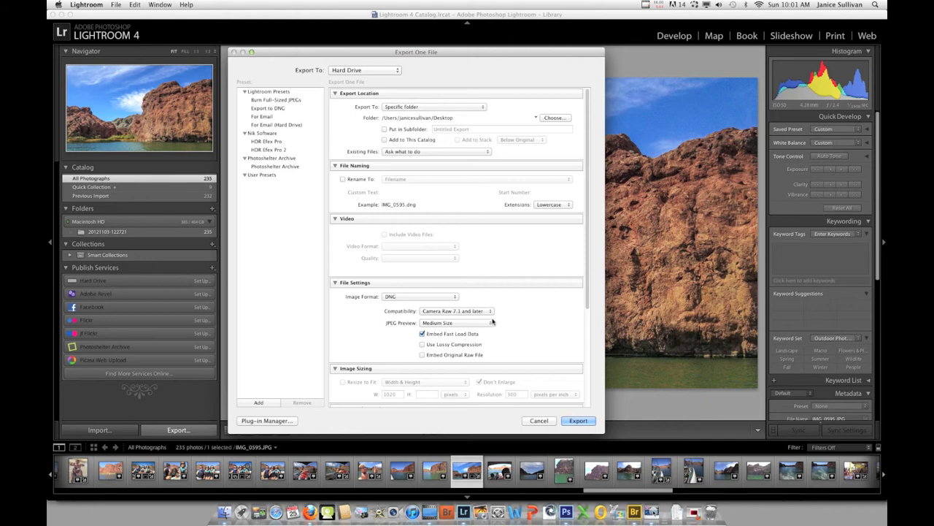
Export IMG_0595 as a DNG file from the Export One File dialog.
left_click(577, 421)
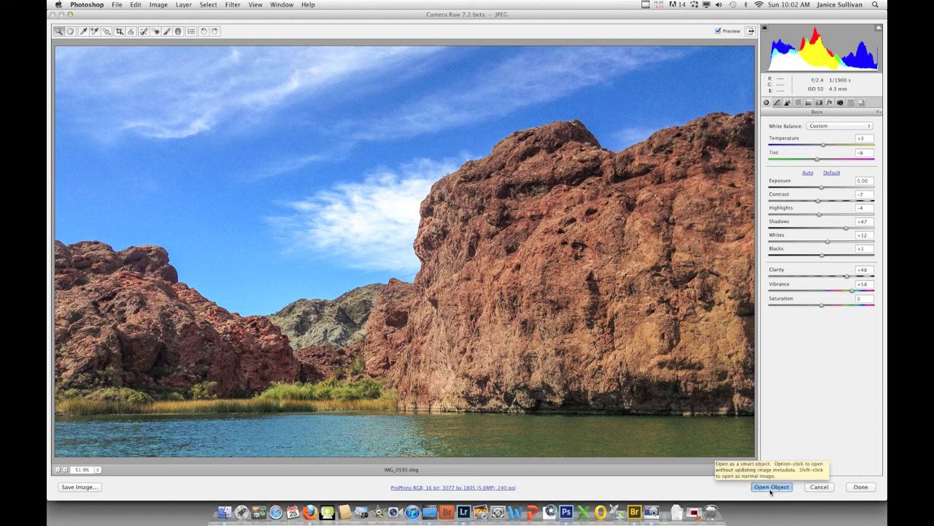
left_click(818, 487)
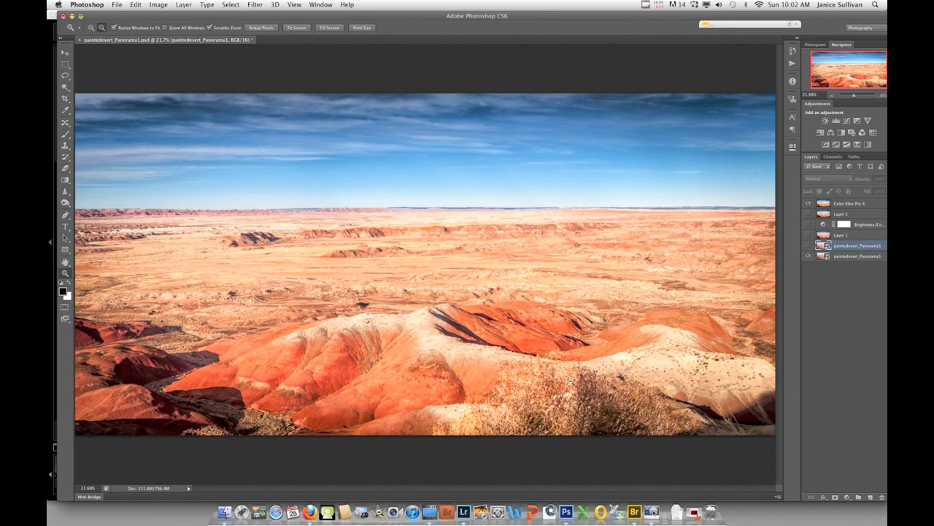
Launch Adobe DNG Converter from the Dock.
left_click(549, 511)
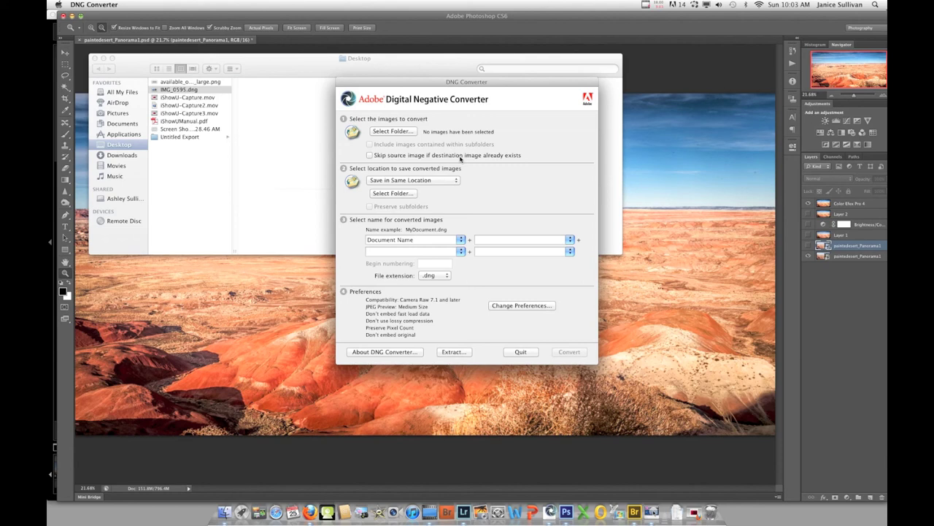
Quit DNG Converter and hide the Color Efex Pro 4 layer to show the flat original.
left_click(520, 354)
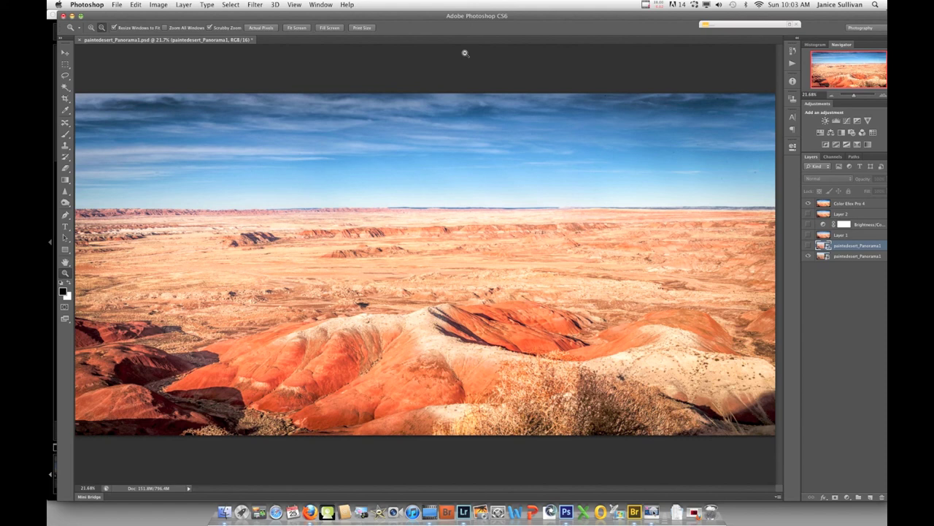
left_click(808, 203)
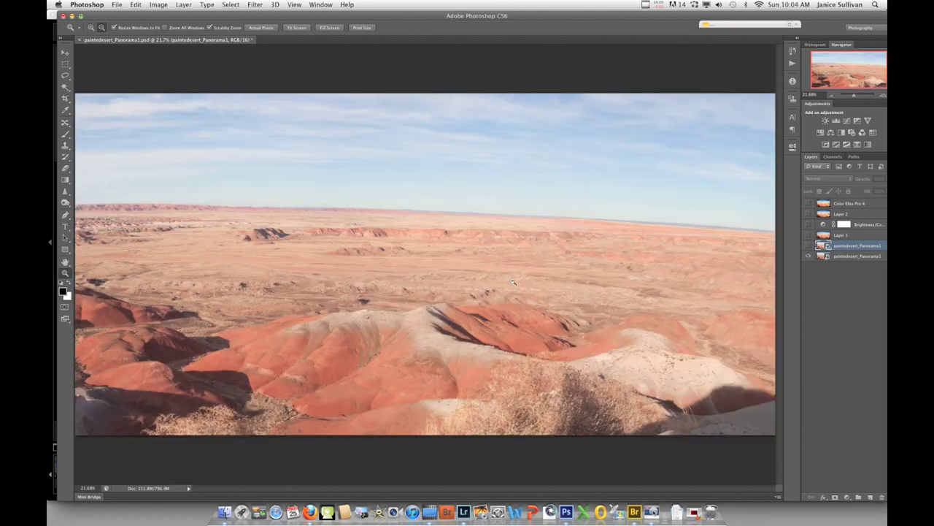